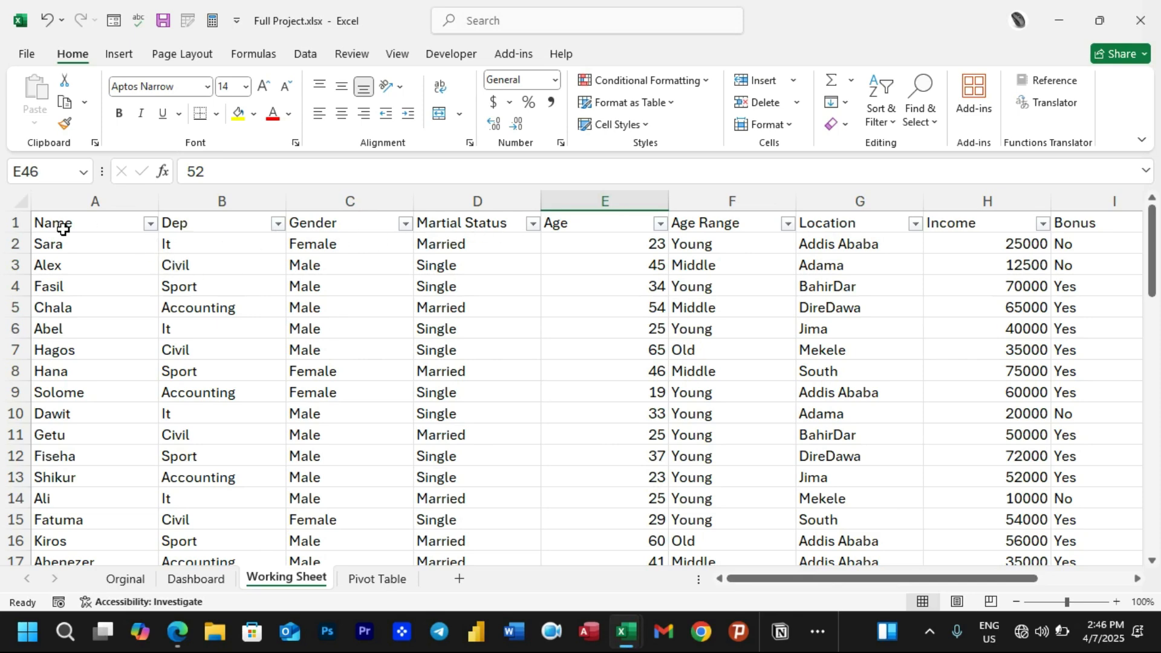
Fill the header row with yellow and increase its font size to 20.
left_click(15, 222)
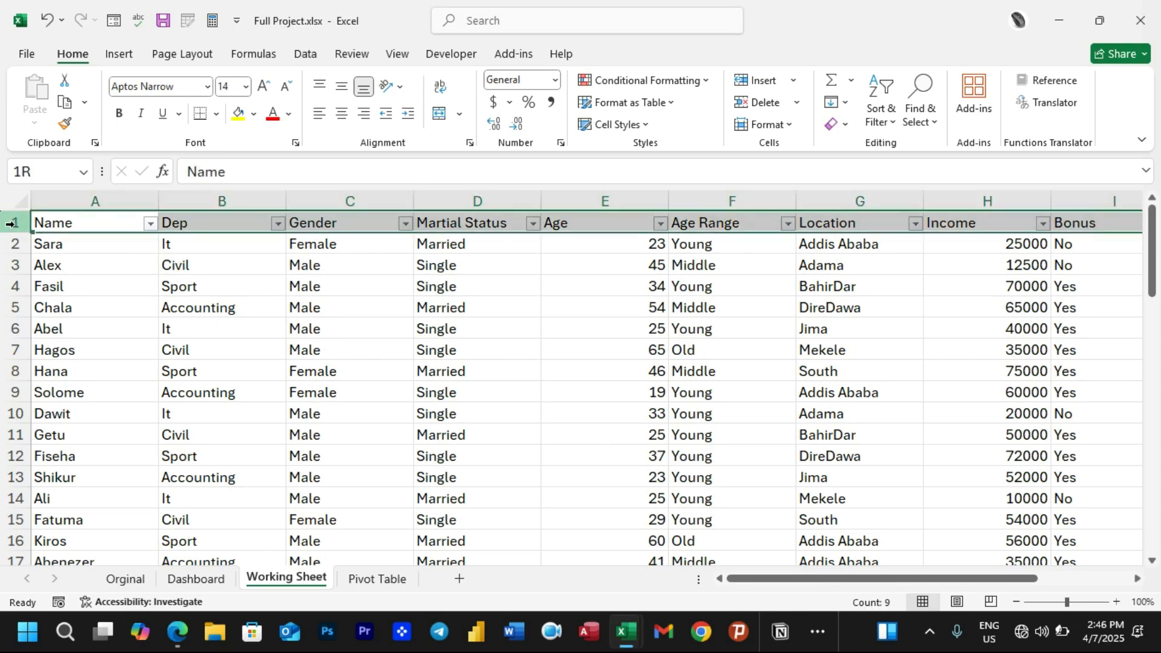
left_click(238, 115)
left_click(263, 85)
left_click(263, 85)
left_click(263, 85)
left_click(726, 444)
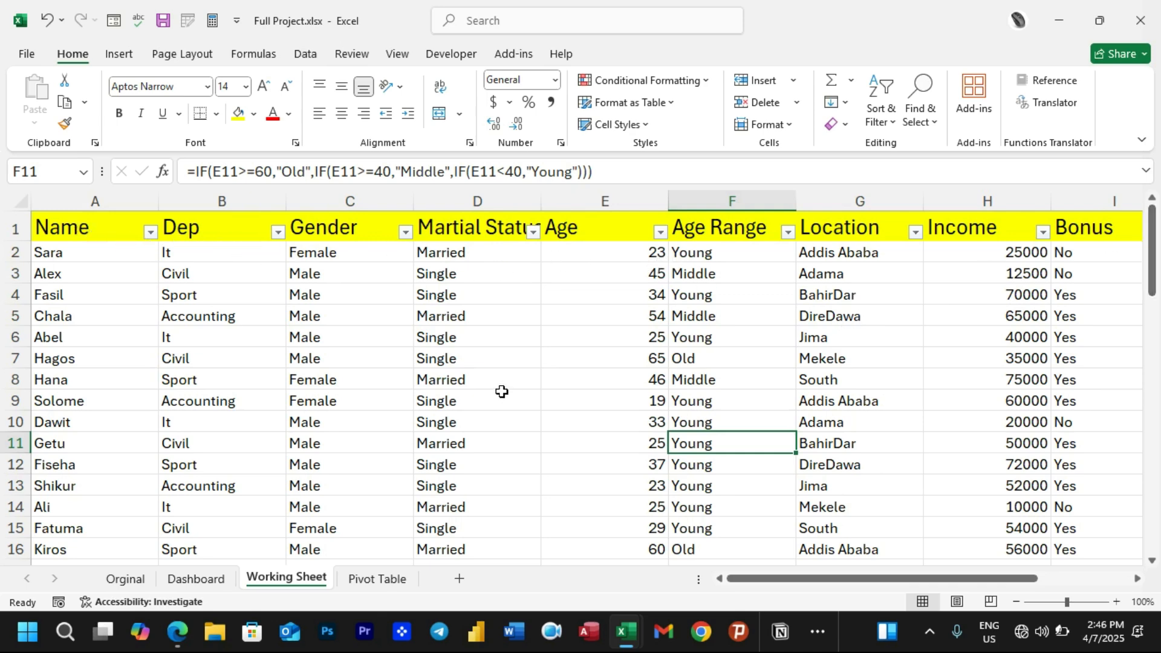
Enter the placeholder text dfdf in cell A59 and df in cell B59 below the last record.
scroll(427, 371, "down", 20)
scroll(302, 374, "up", 4)
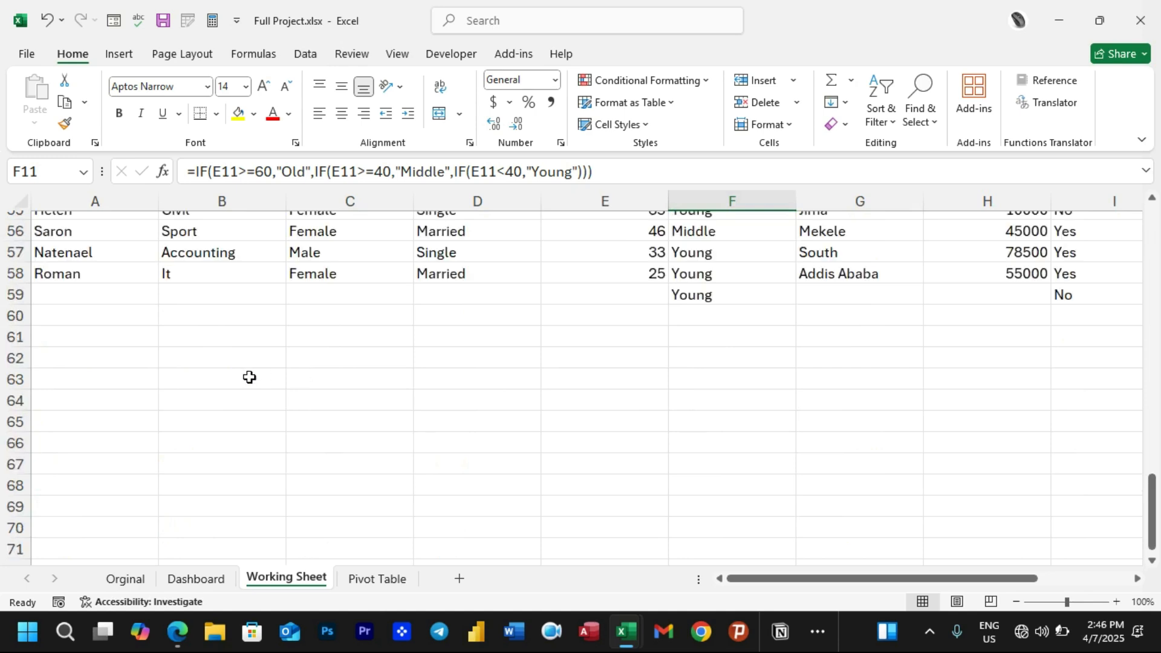
left_click(66, 292)
type("dfdf")
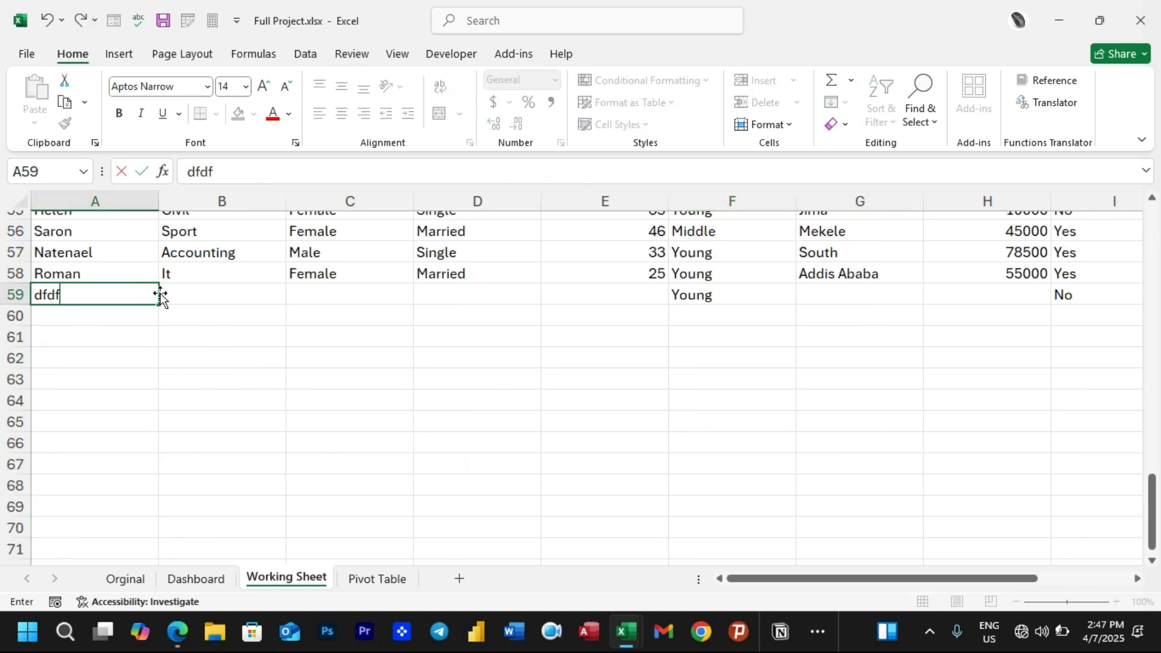
left_click(230, 292)
type("df")
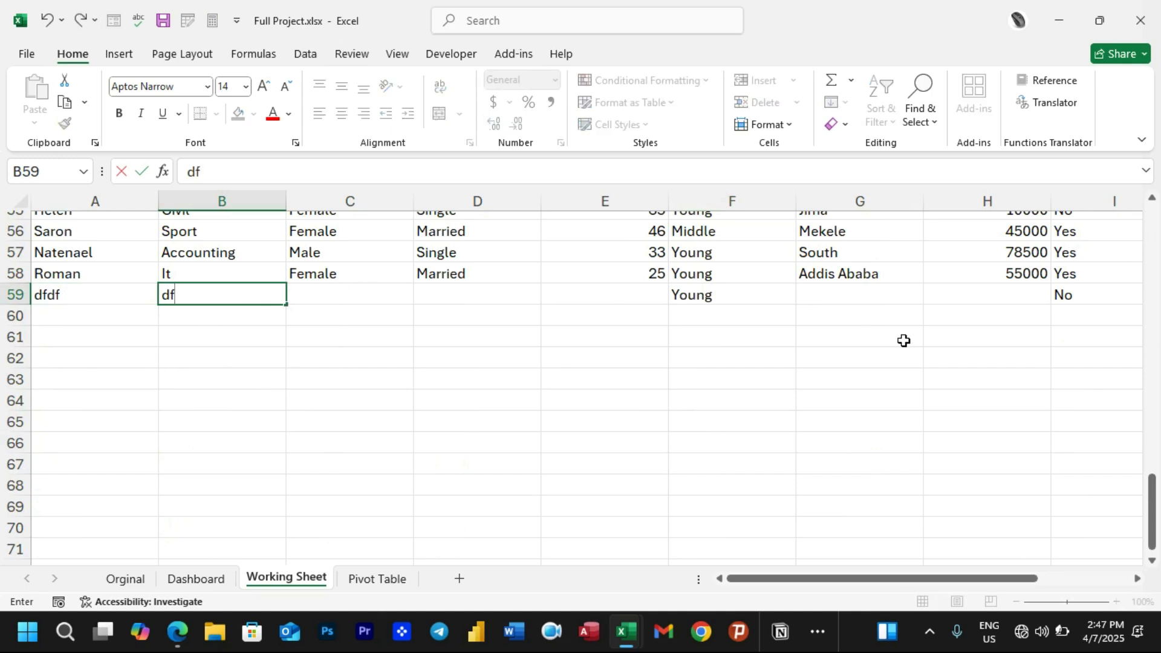
Inspect the formulas in the Bonus and Age Range cells of row 59.
left_click_drag(1011, 582, 1140, 581)
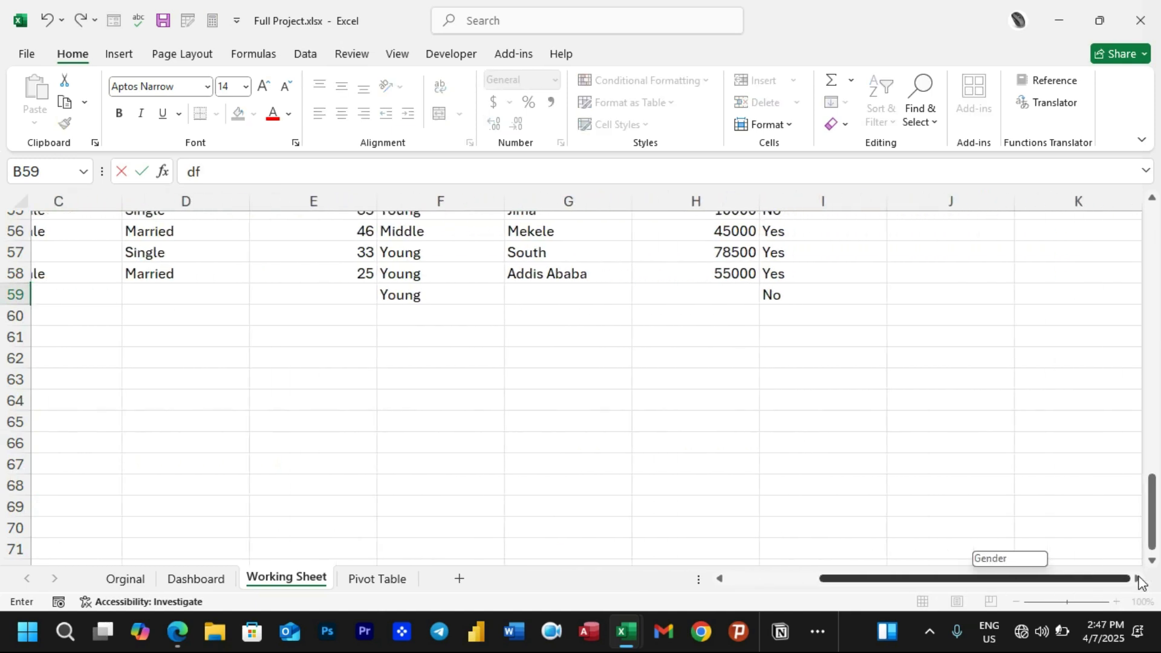
left_click(786, 299)
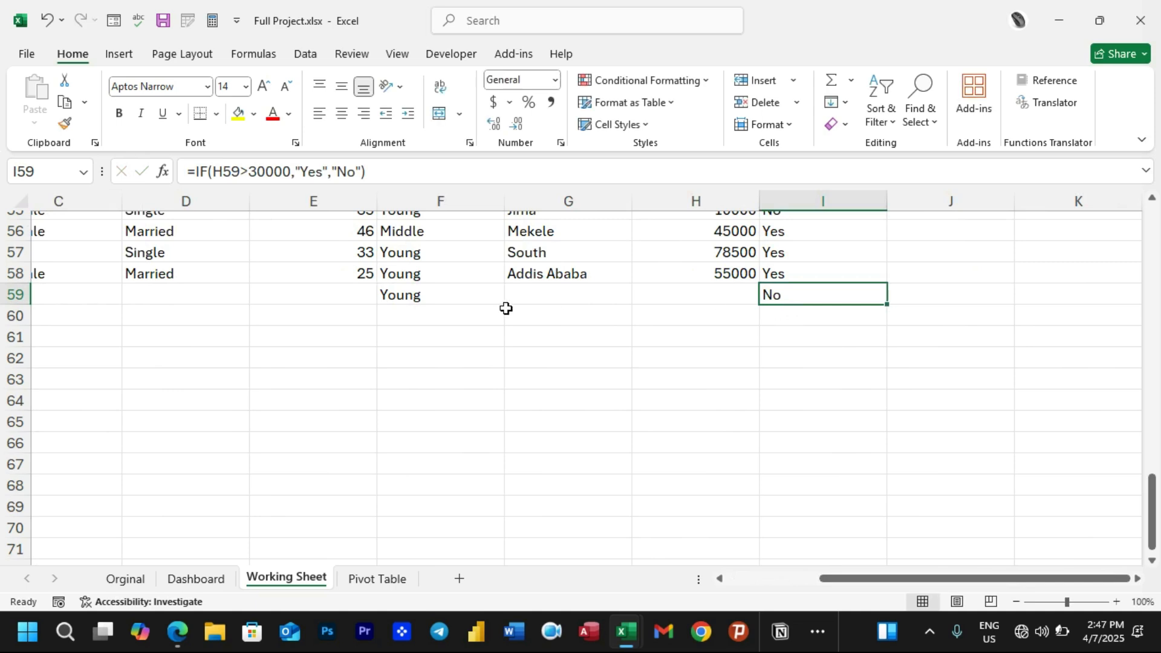
left_click(481, 302)
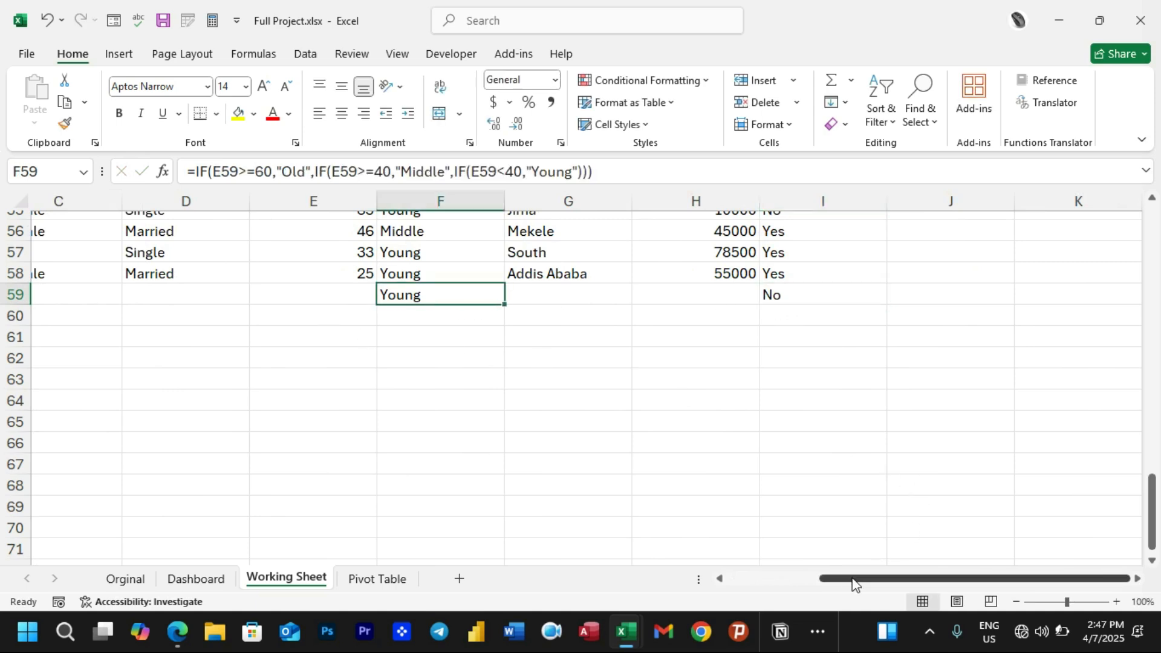
left_click_drag(853, 582, 726, 583)
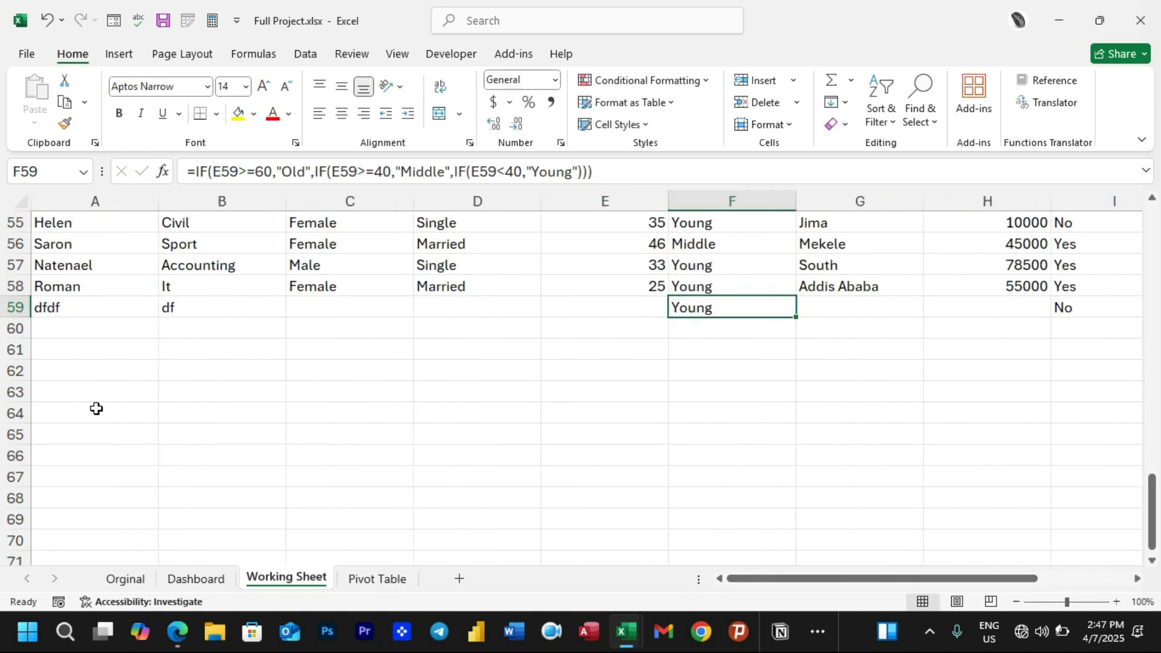
Clear all contents of row 59, including the placeholder text and leftover formulas.
left_click(1, 308)
key("Delete")
left_click(363, 404)
scroll(394, 383, "up", 5)
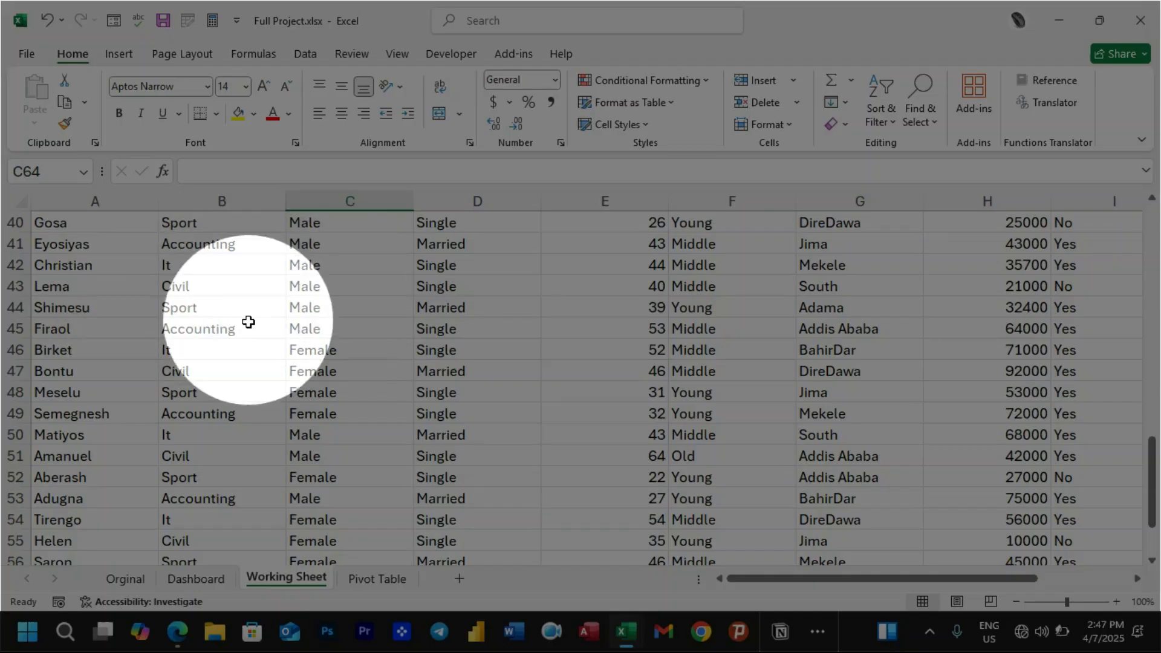
left_click(269, 327)
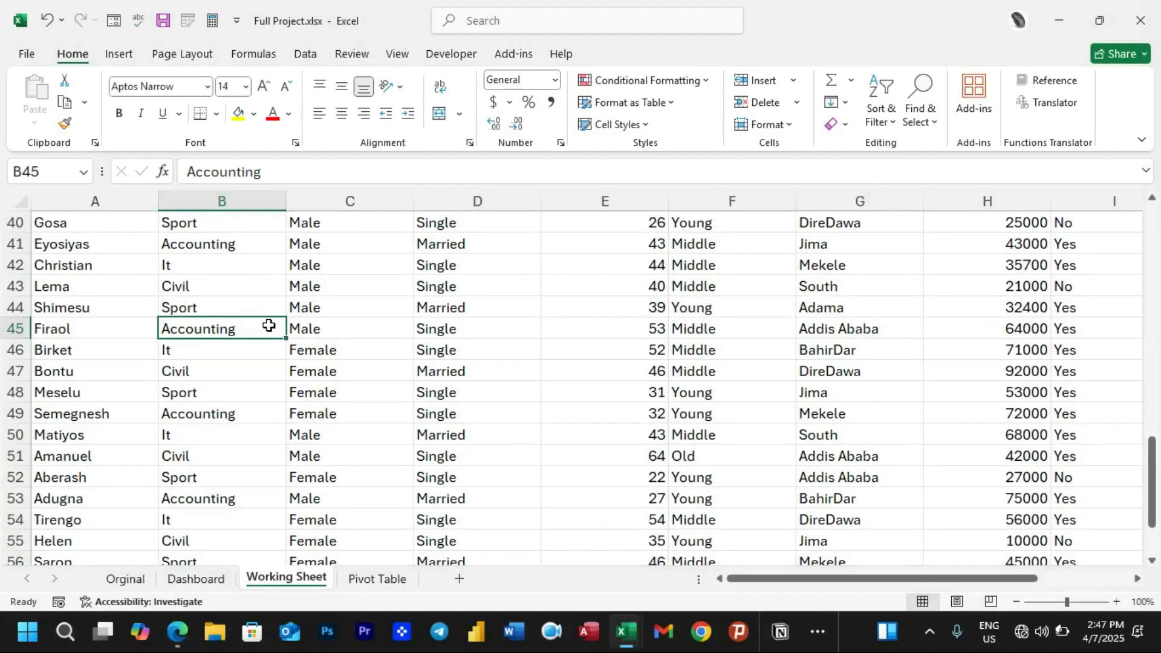
scroll(167, 285, "up", 5)
scroll(117, 255, "up", 8)
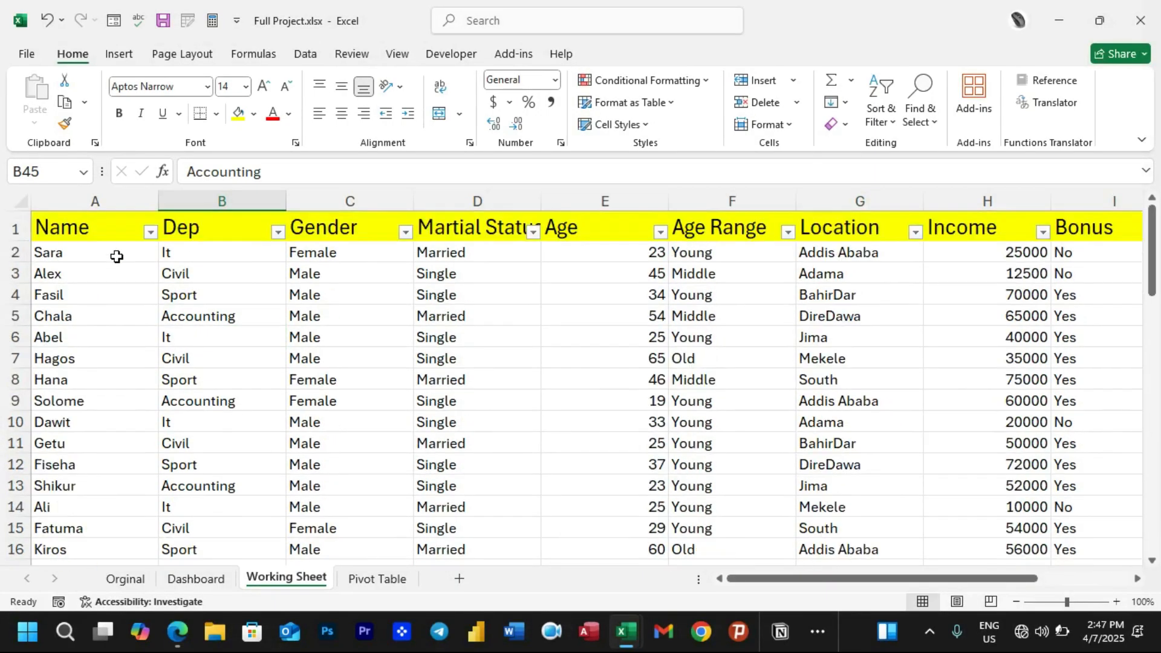
Select the entire employee data range including its headers and open the data entry form for it.
left_click(84, 232)
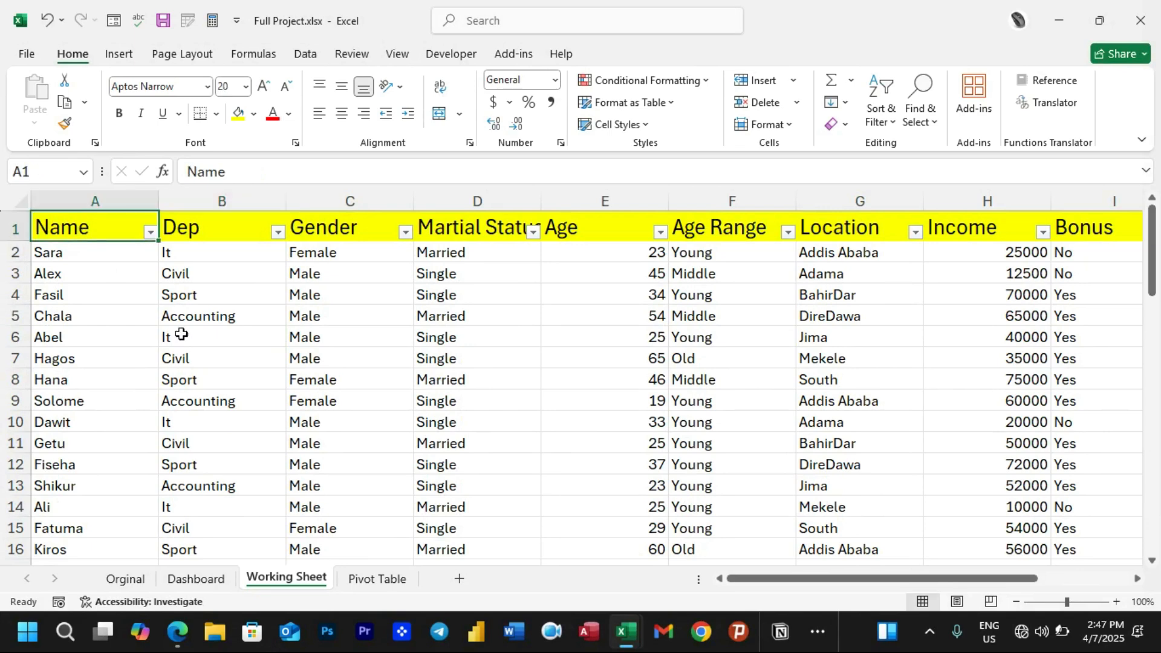
left_click(276, 372)
key("ctrl+a")
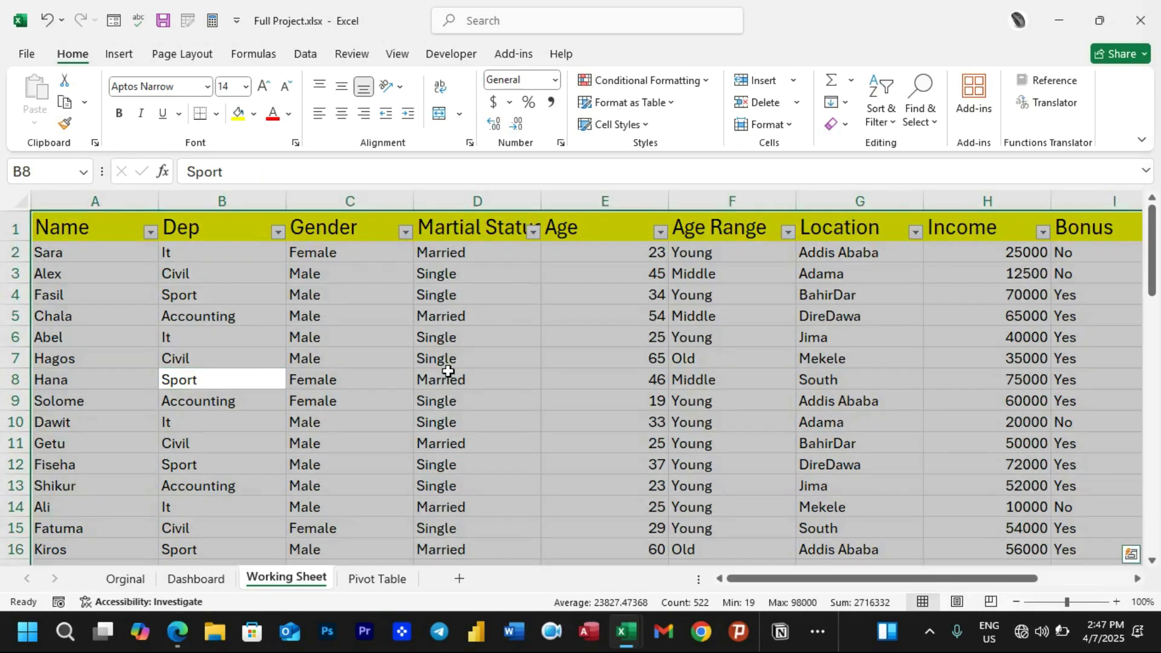
scroll(381, 339, "down", 16)
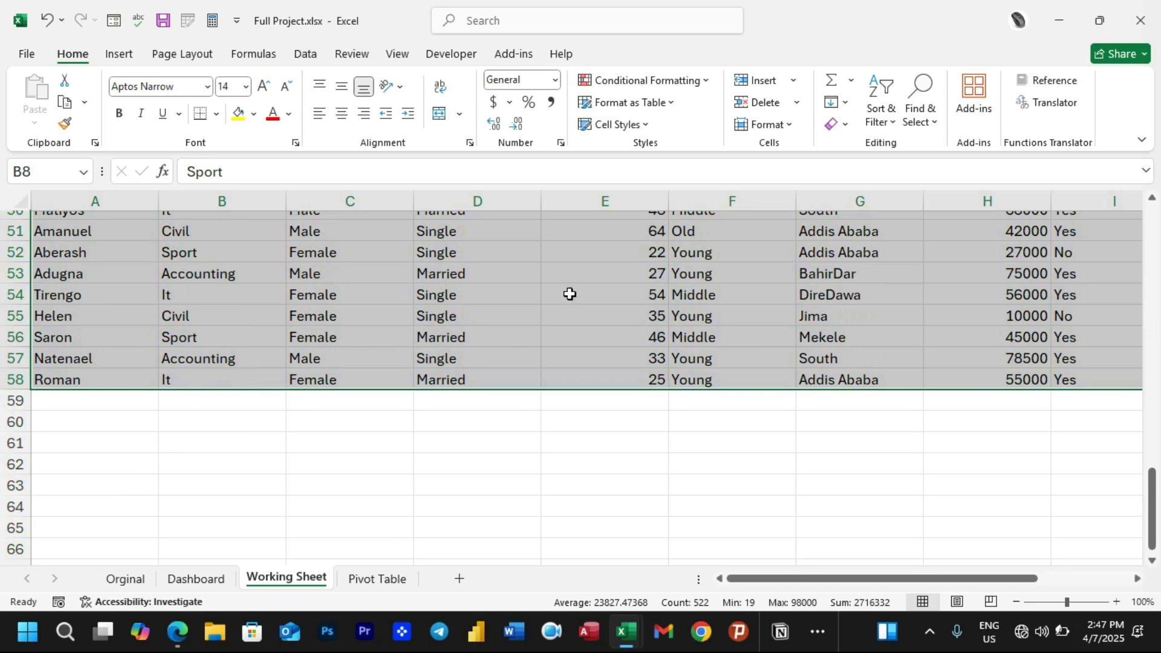
scroll(537, 314, "up", 17)
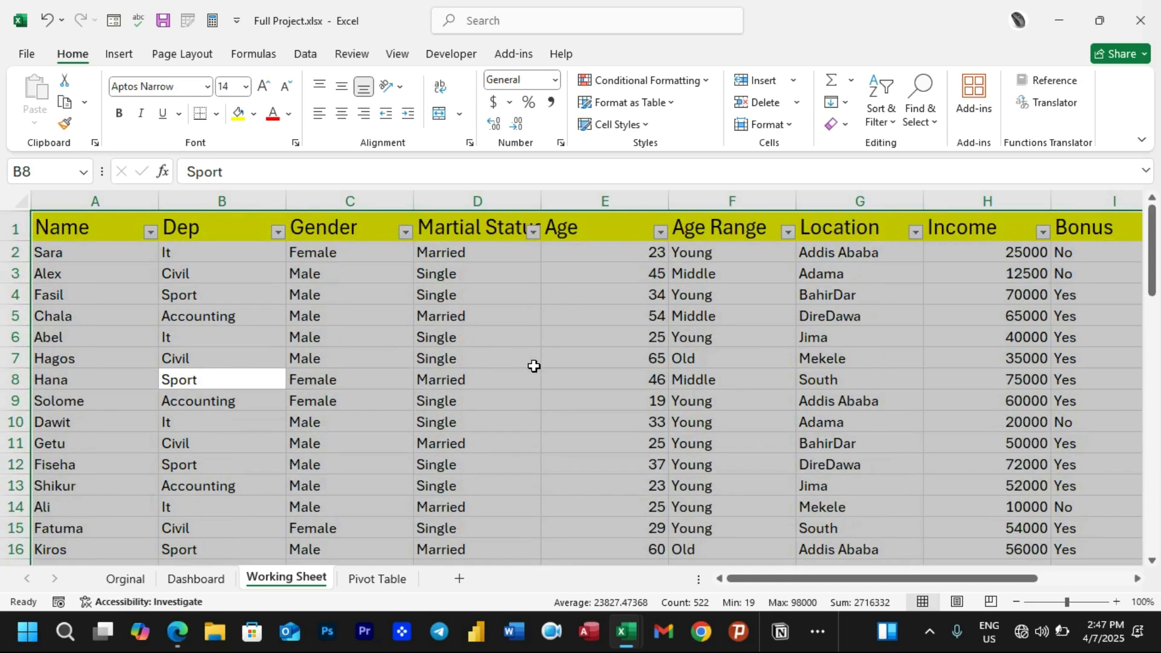
key("alt")
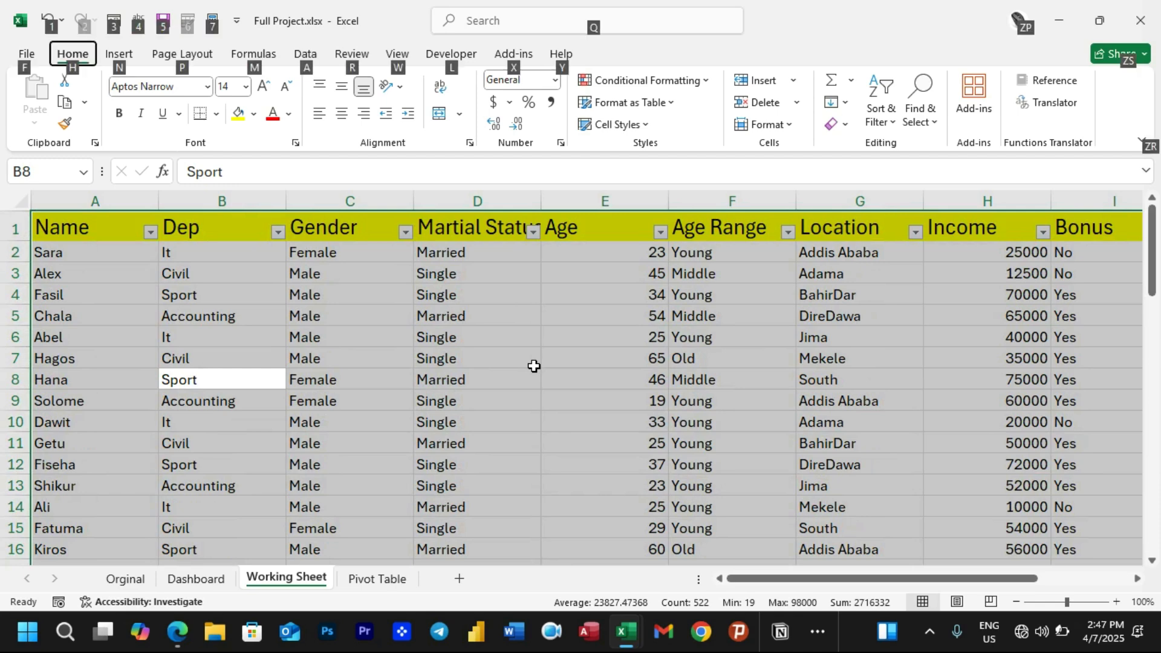
key("d")
key("o")
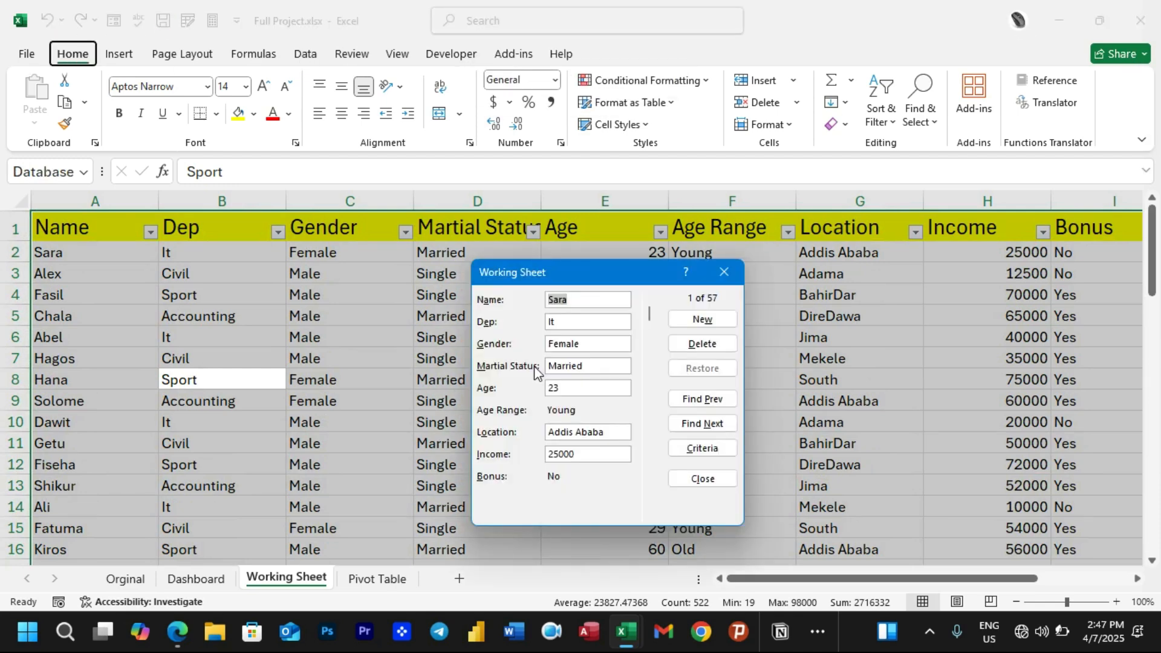
left_click_drag(606, 270, 579, 235)
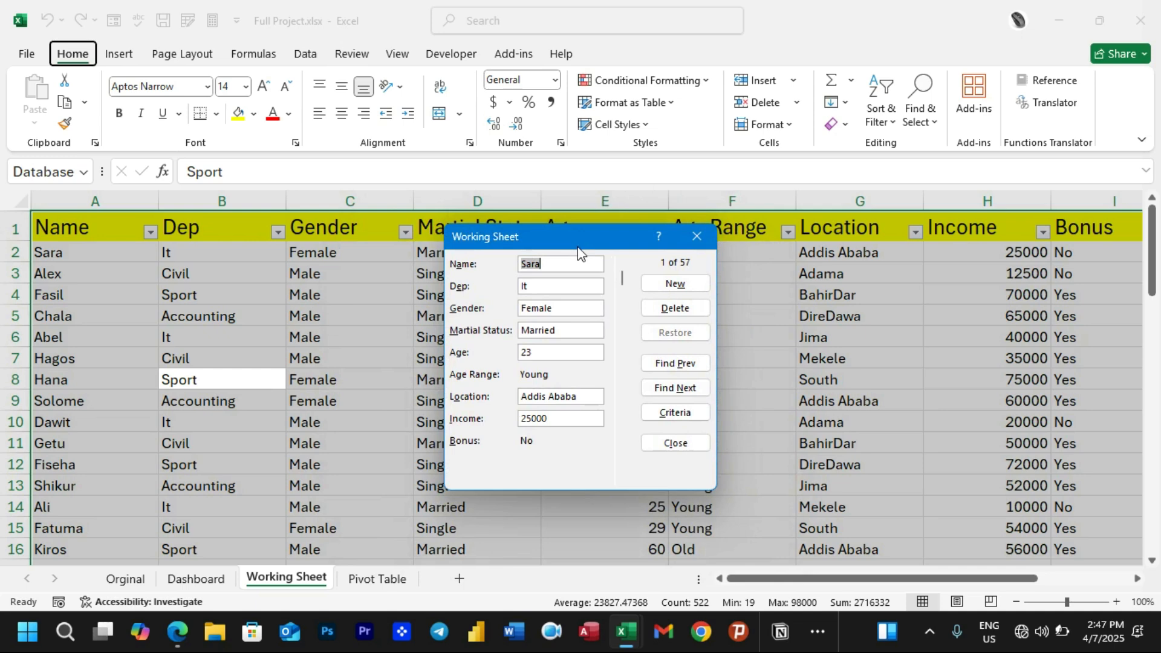
Add a form record with the employee's name, Dep Civil, Gender M, Martial Status S, Age 29, Location AA and Income 25000, then check it.
left_click(677, 285)
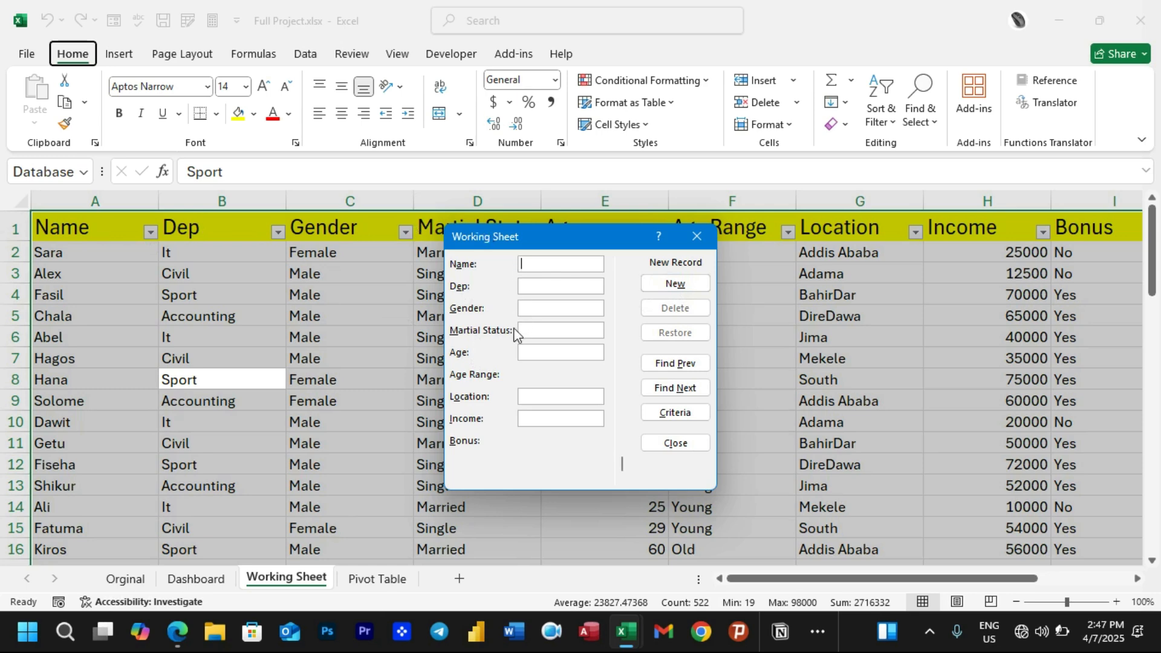
type("Adnakot")
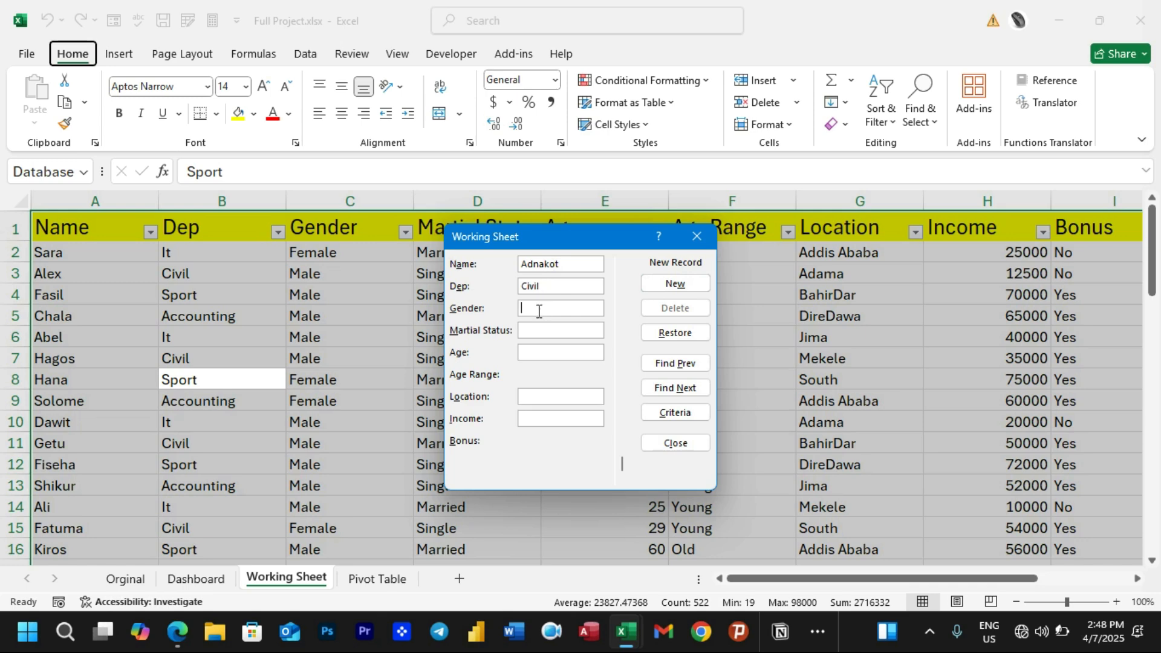
left_click(533, 329)
type("S")
key("Return")
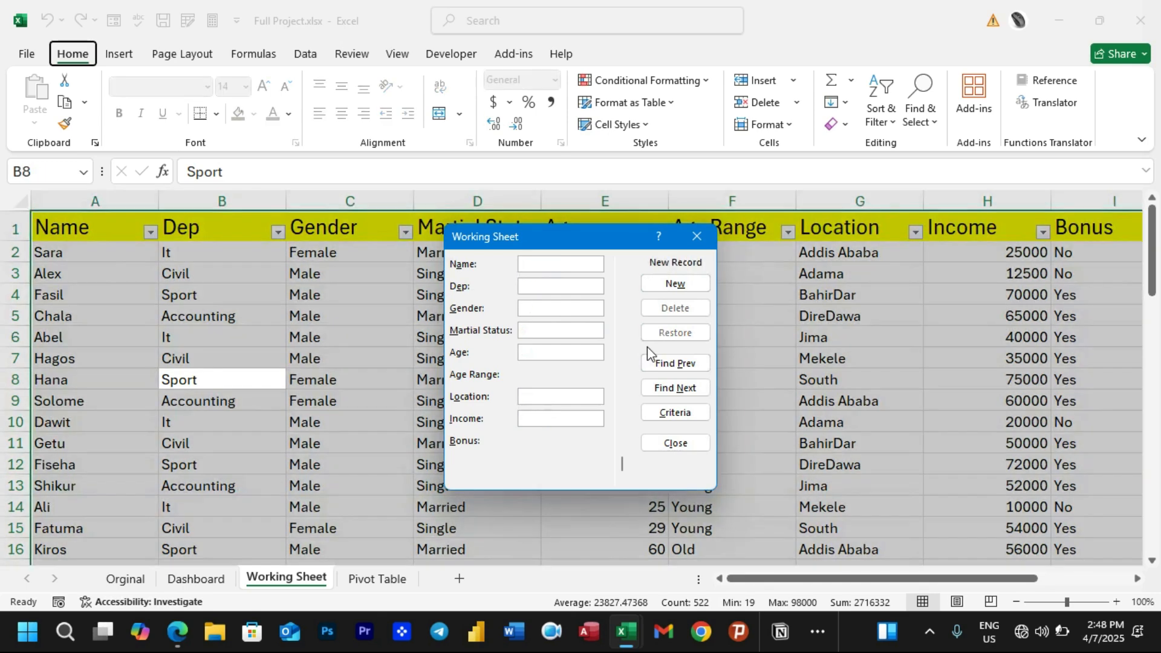
left_click(652, 448)
scroll(390, 411, "down", 15)
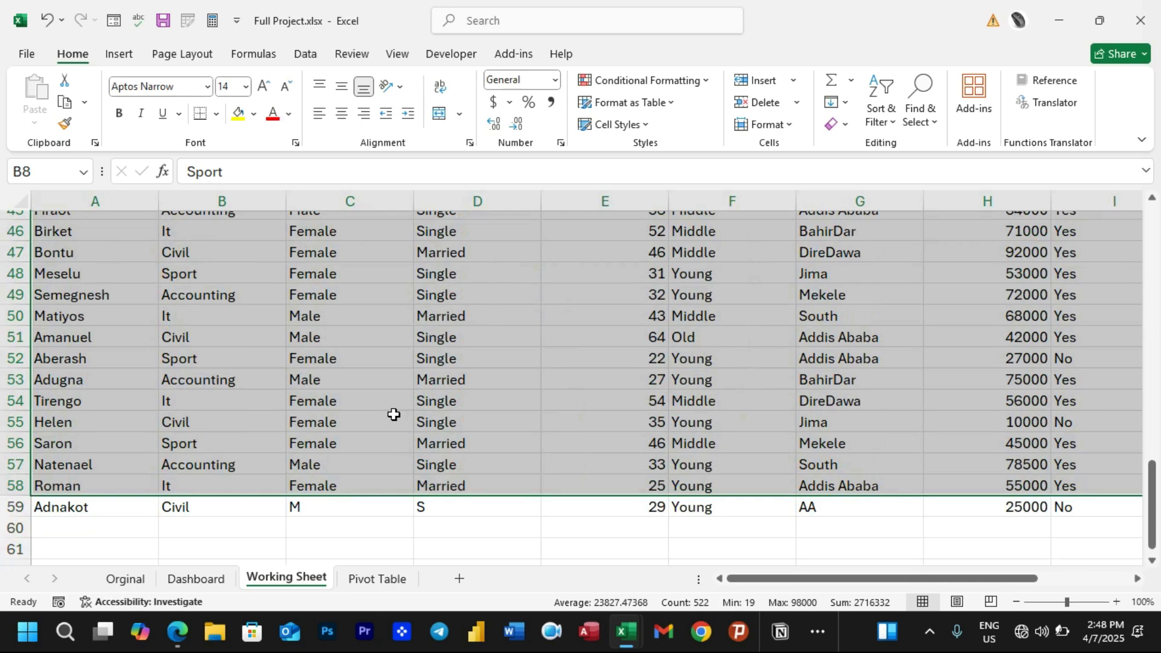
scroll(393, 414, "down", 2)
left_click(335, 443)
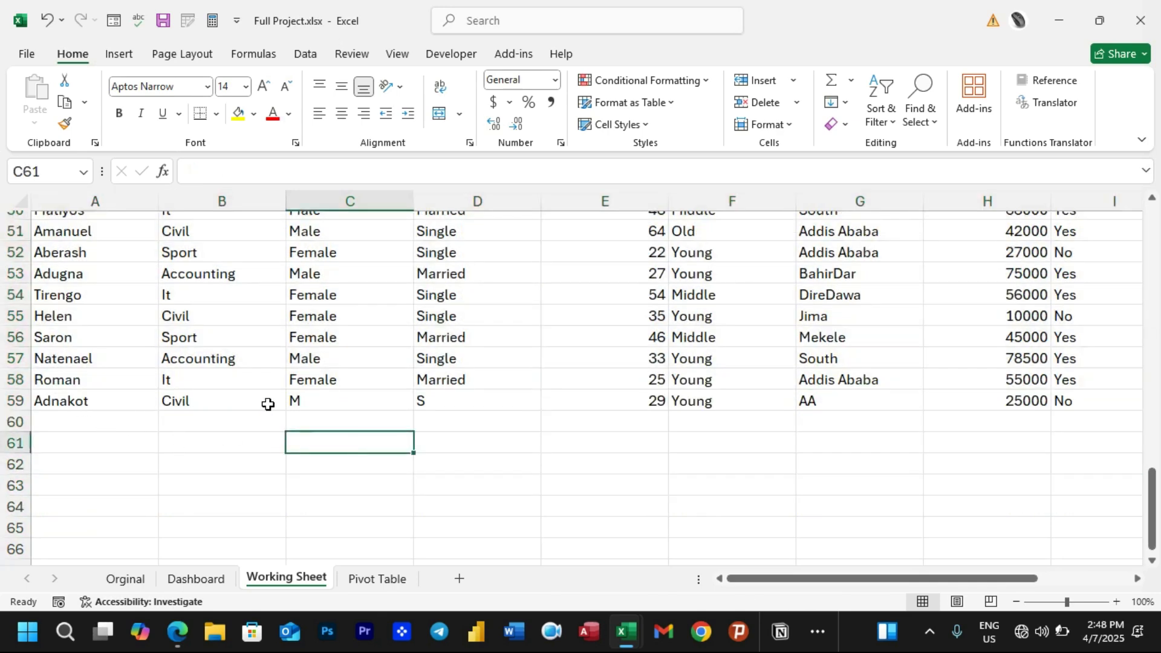
Show the on-screen keyboard over the worksheet and close it again.
scroll(296, 394, "up", 5)
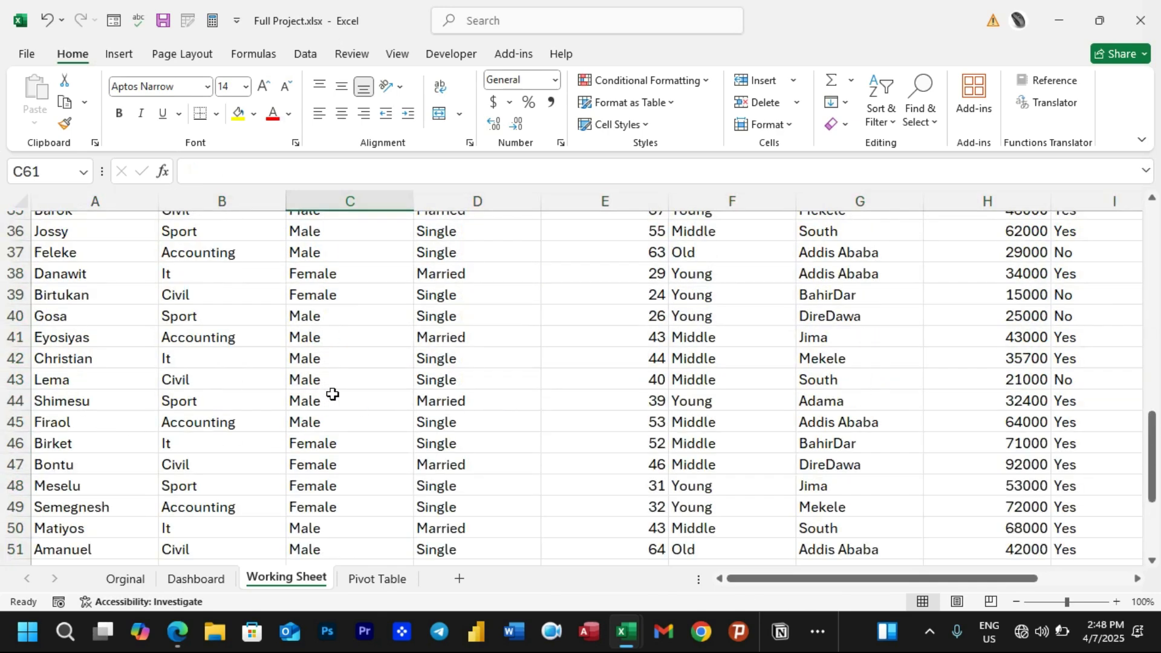
scroll(411, 378, "up", 12)
left_click(396, 365)
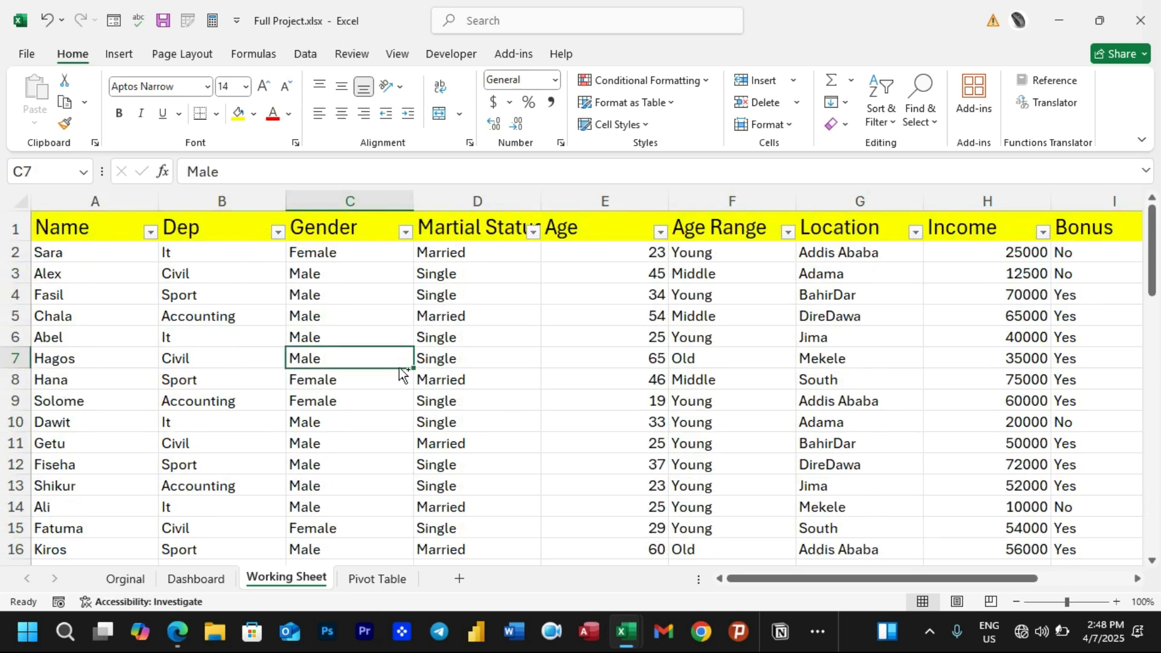
key("ctrl+super+o")
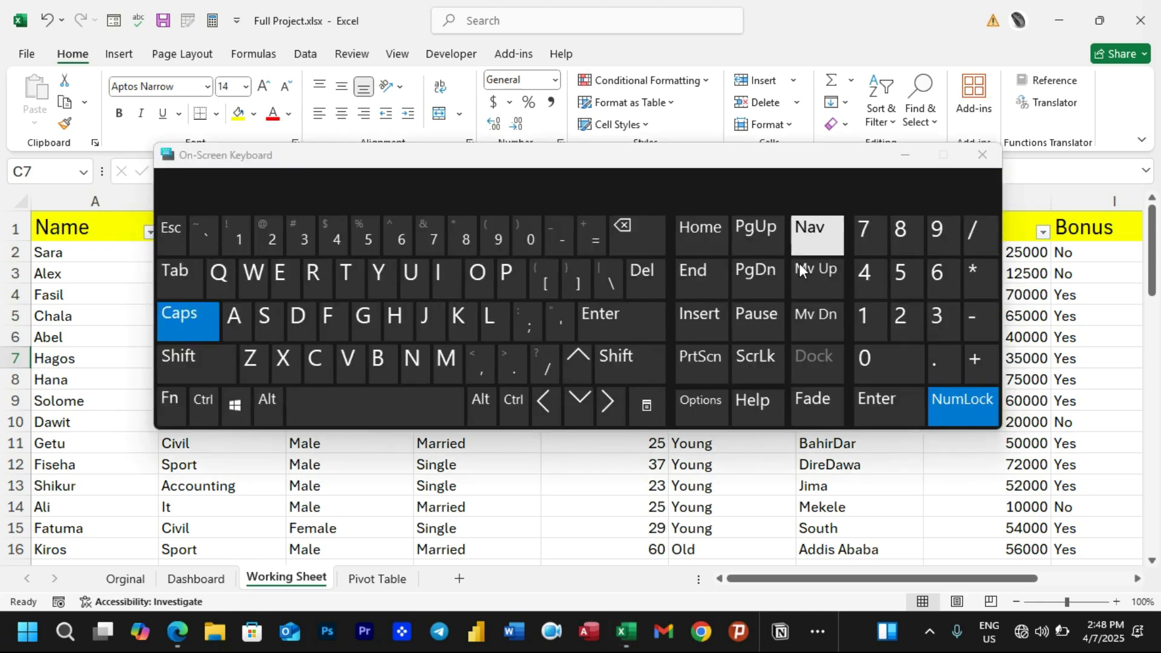
left_click(989, 159)
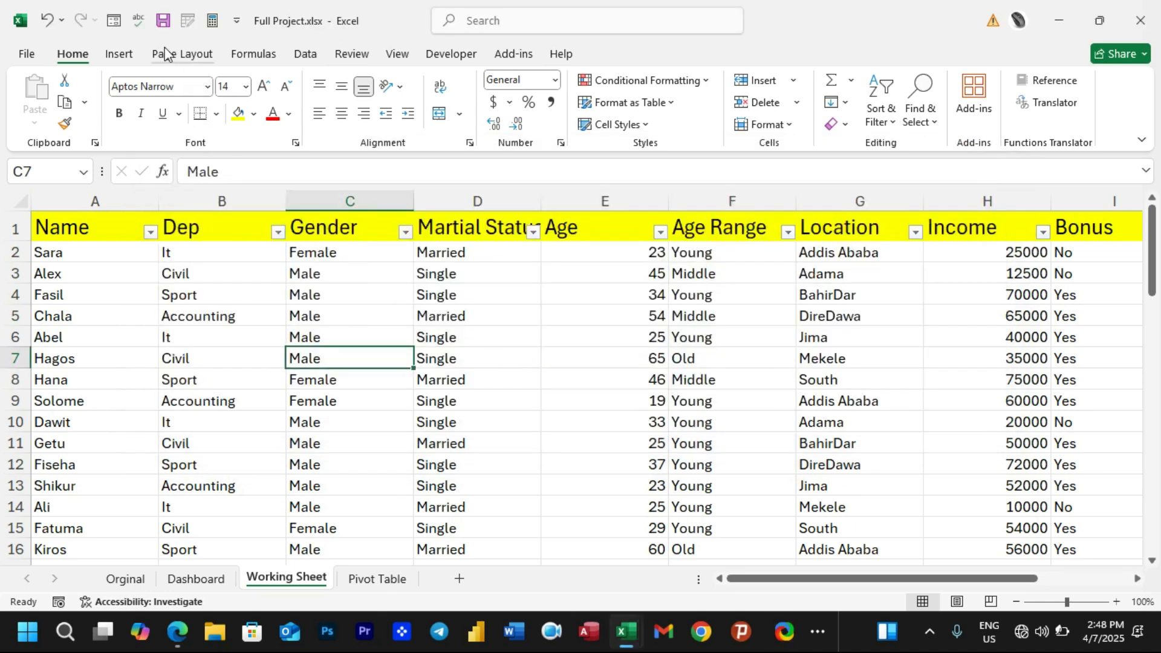
Open the Quick Access Toolbar customization options and list All Commands.
left_click(237, 22)
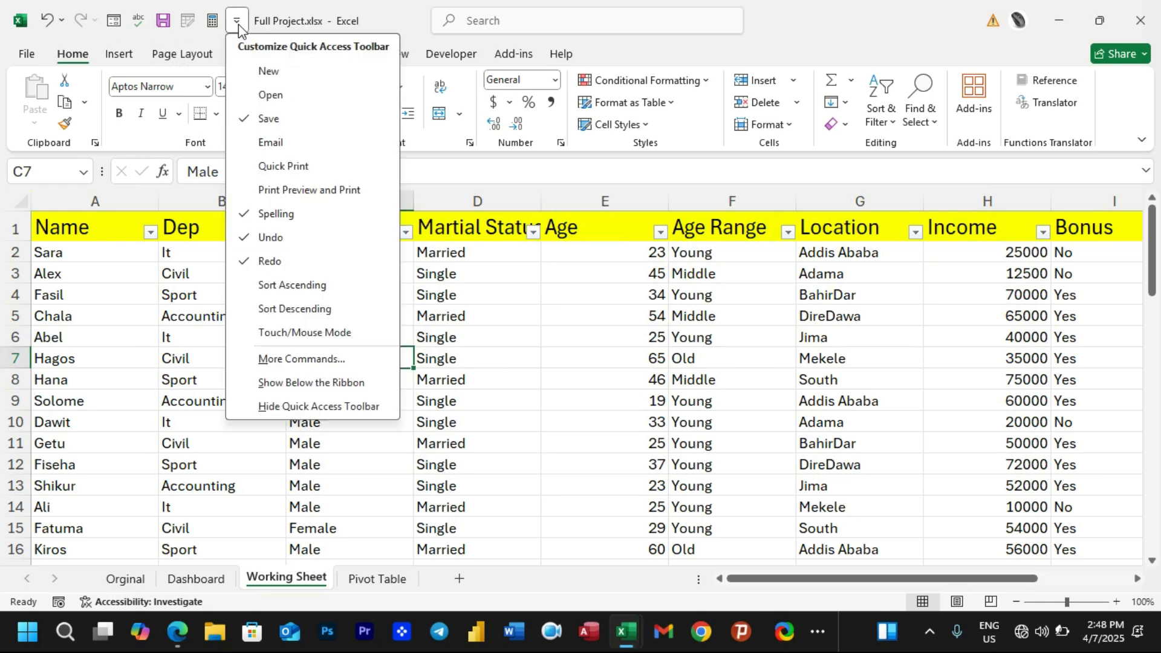
left_click(286, 360)
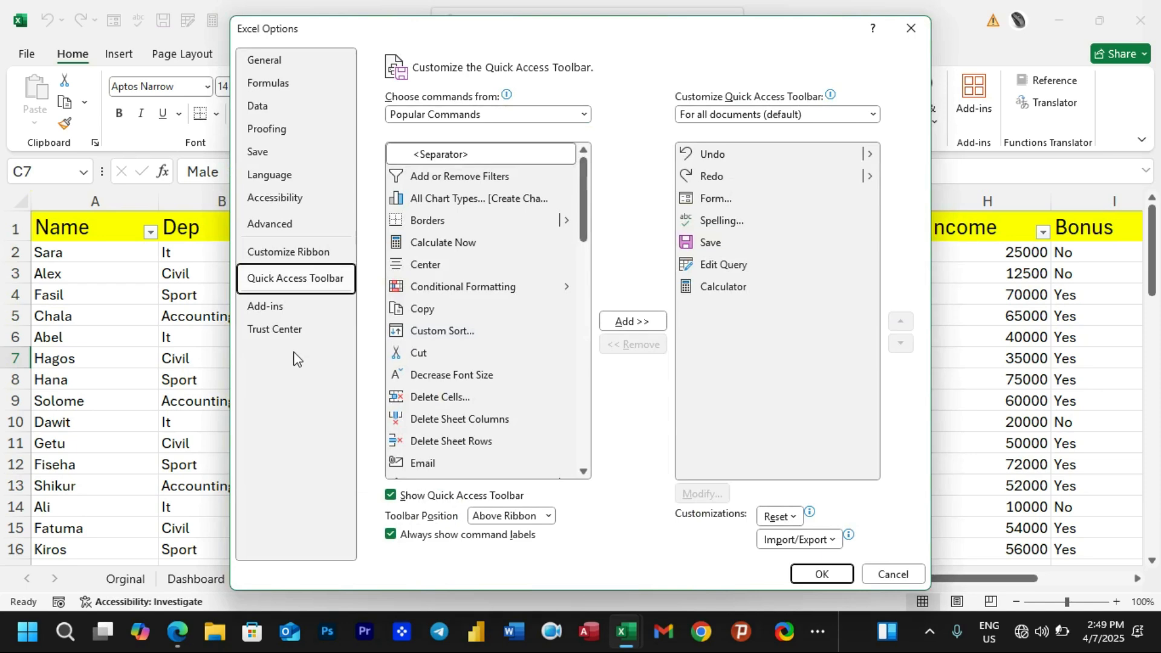
left_click(473, 115)
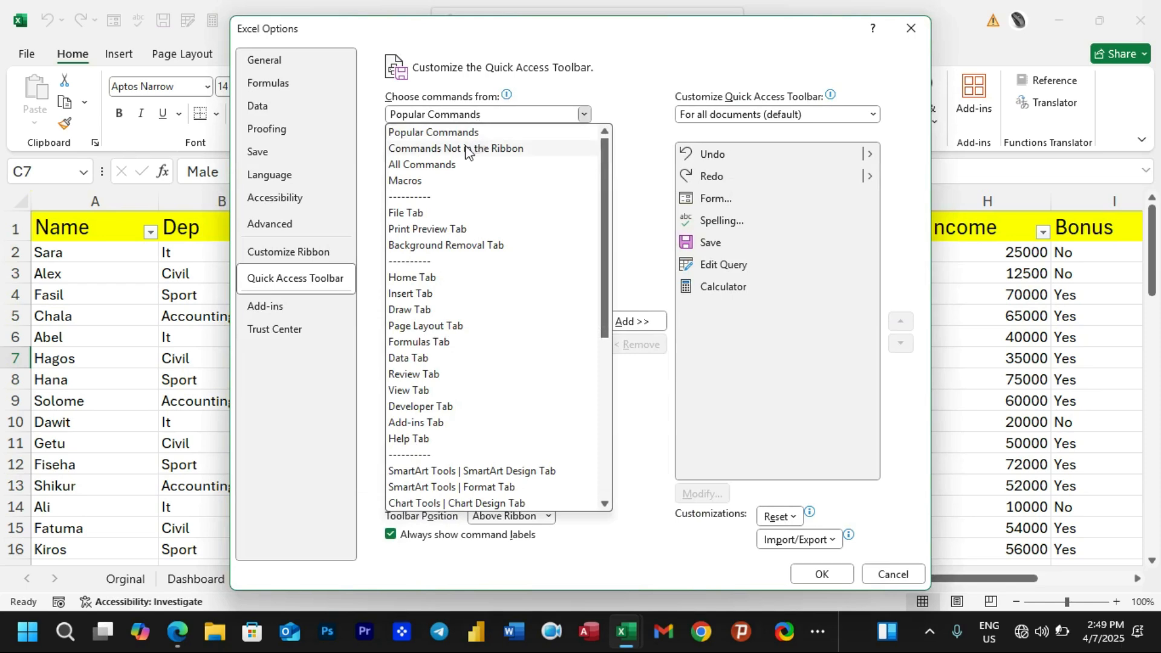
left_click(431, 167)
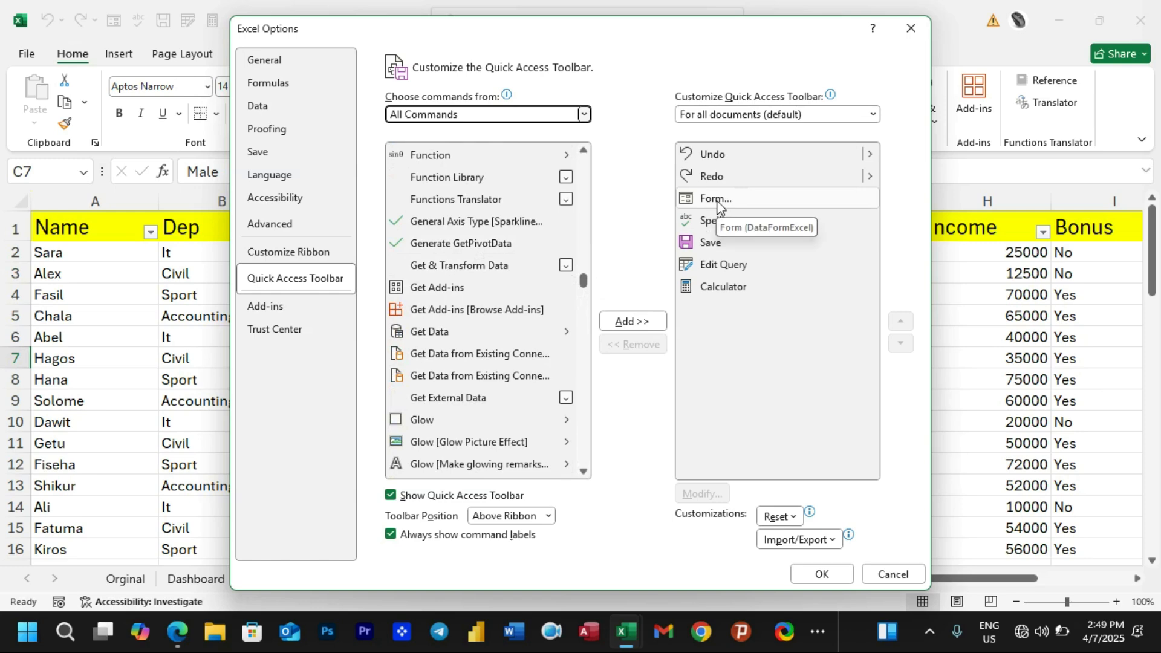
Remove the Form command from the Quick Access Toolbar and add it again after Spelling.
left_click(707, 203)
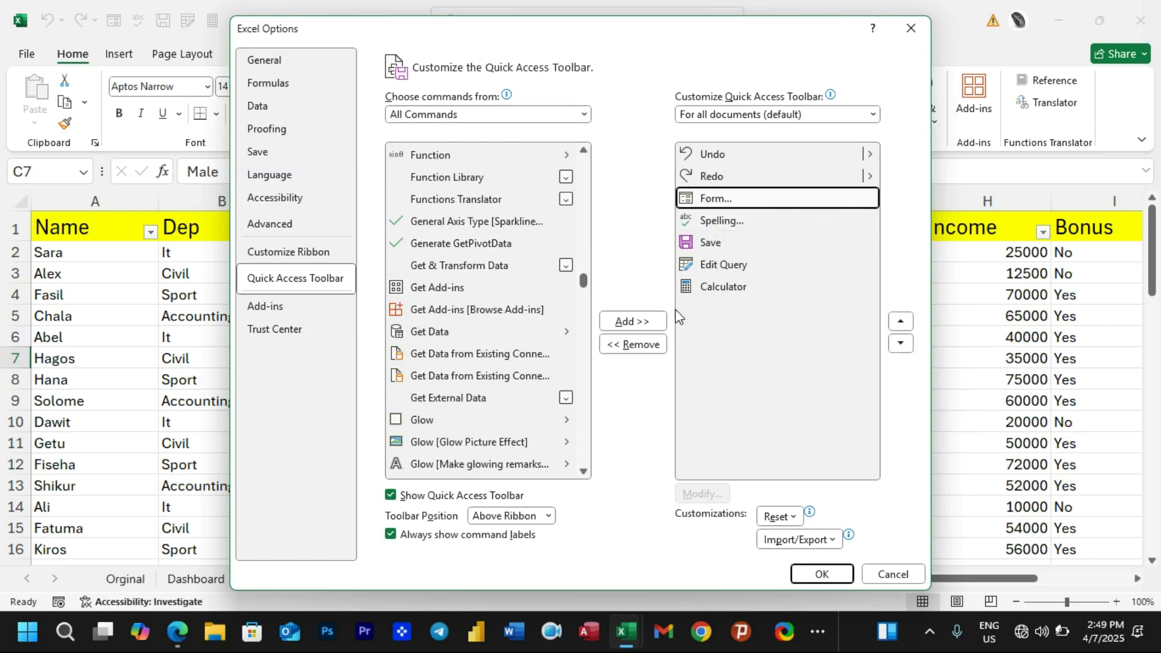
left_click(642, 346)
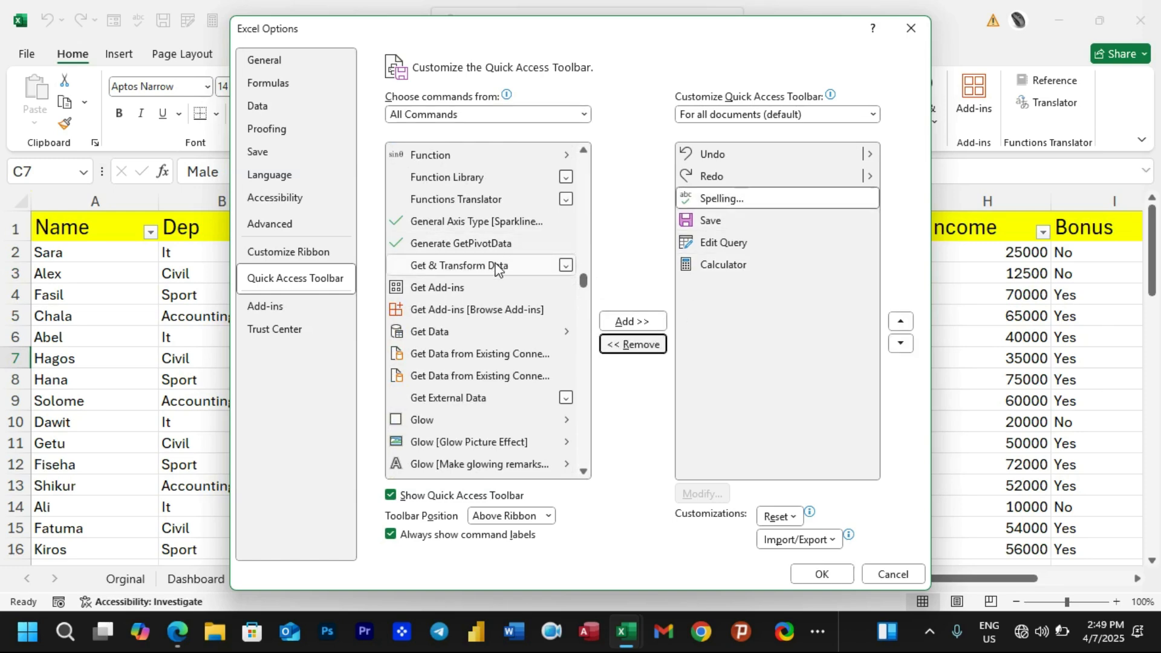
scroll(490, 291, "up", 1)
scroll(476, 296, "up", 12)
left_click(436, 189)
left_click(615, 322)
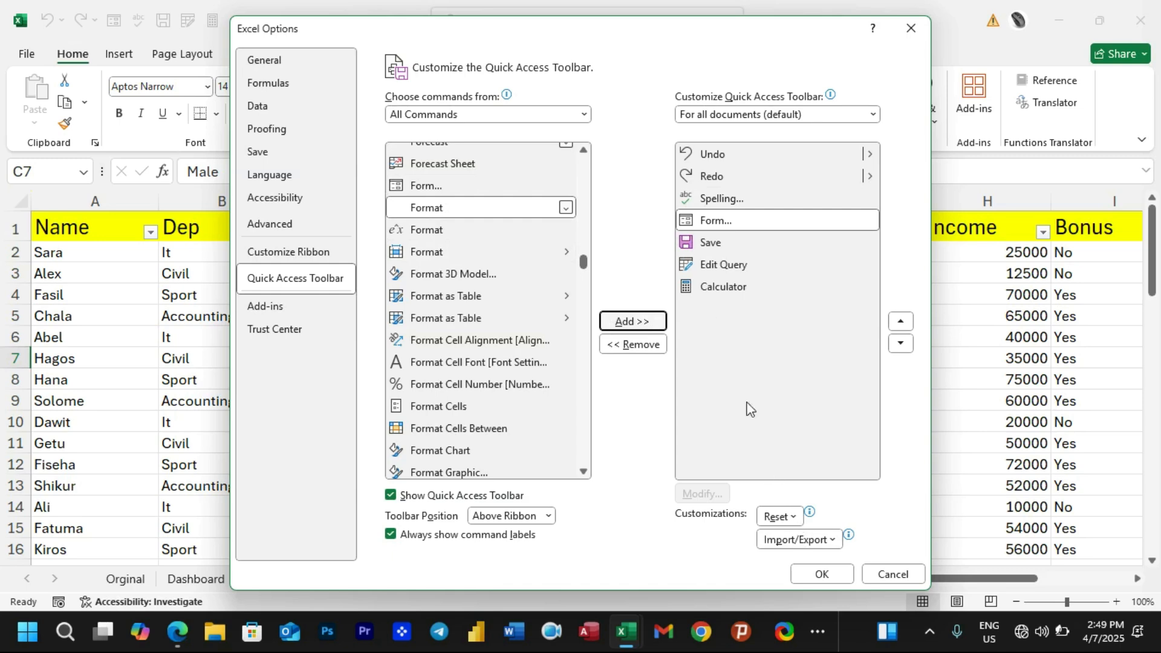
Apply the Quick Access Toolbar customization and open the data entry form for the employee table.
left_click(827, 574)
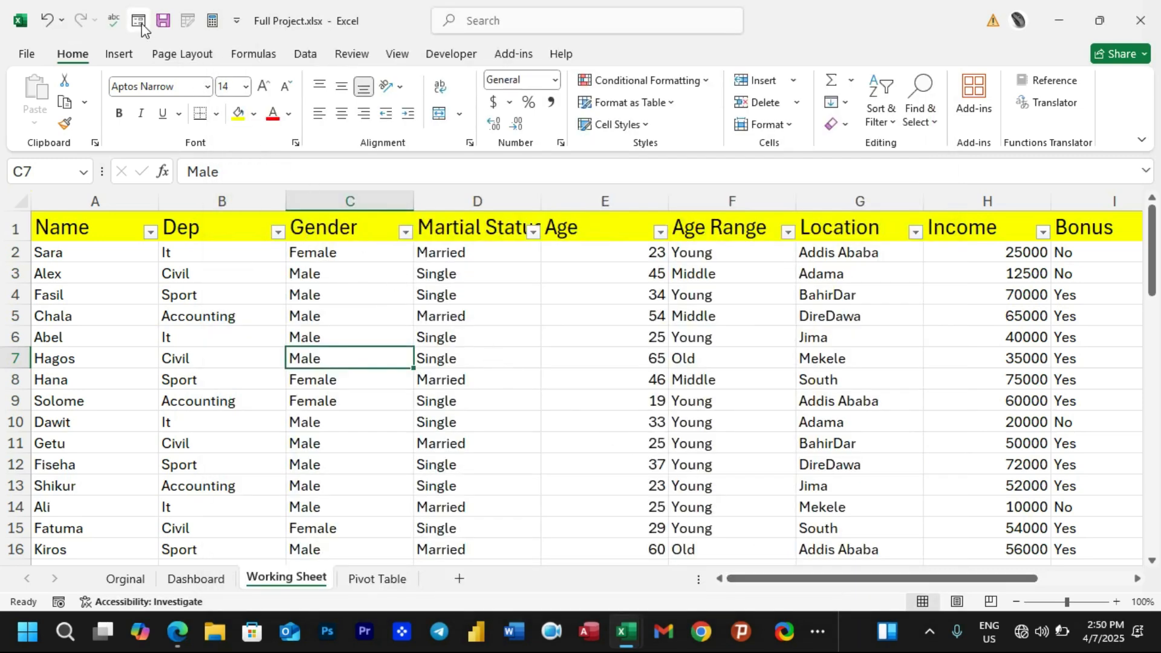
left_click(140, 23)
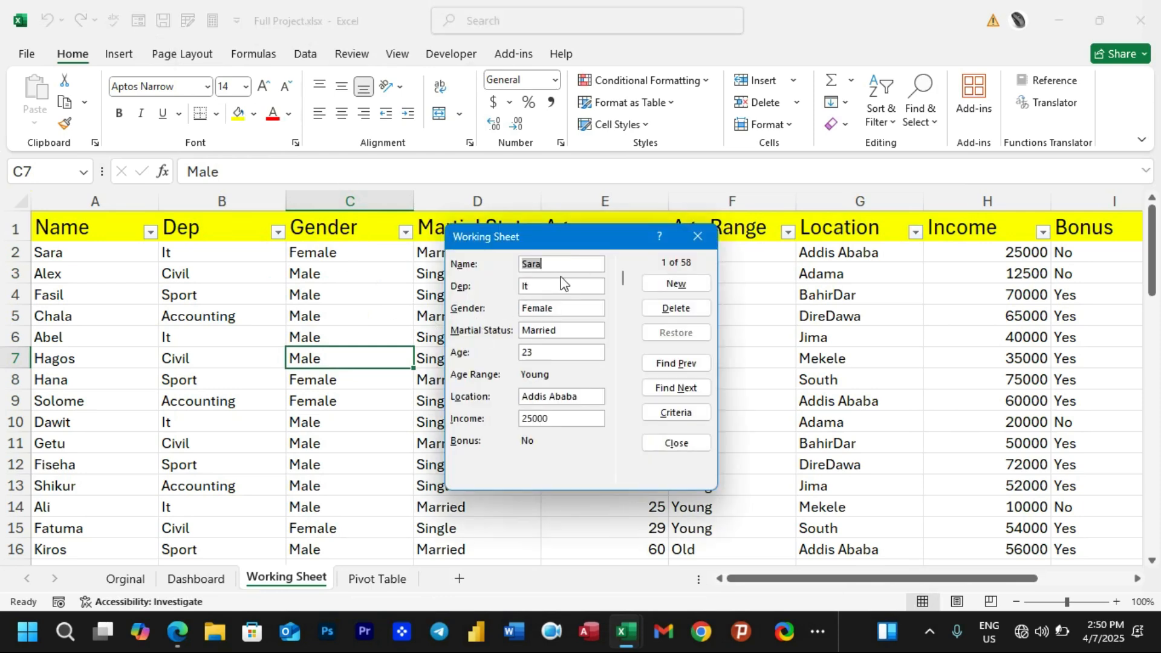
left_click_drag(587, 238, 535, 230)
Change the first record's Name to DSG and its Dep to ItDGDG in the data entry form.
type("DSG")
left_click(500, 278)
type("DGDG")
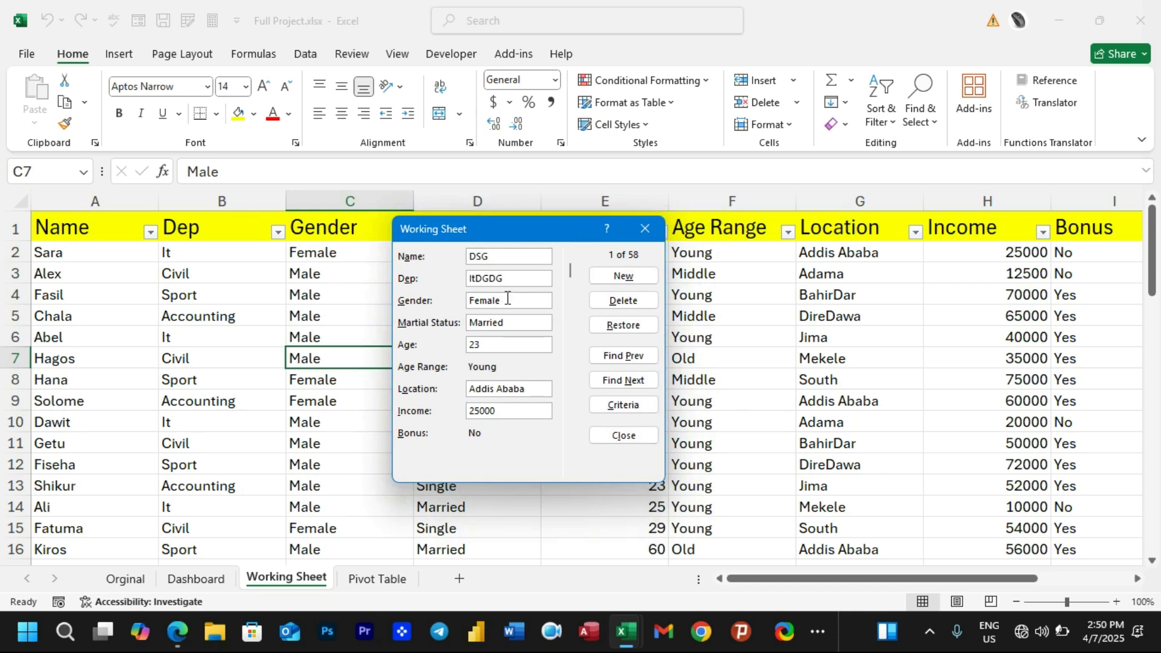
Add a new form record with Name DGDGD and Dep DGDG, close the form and check the end of the table.
left_click(623, 276)
type("DGDGD")
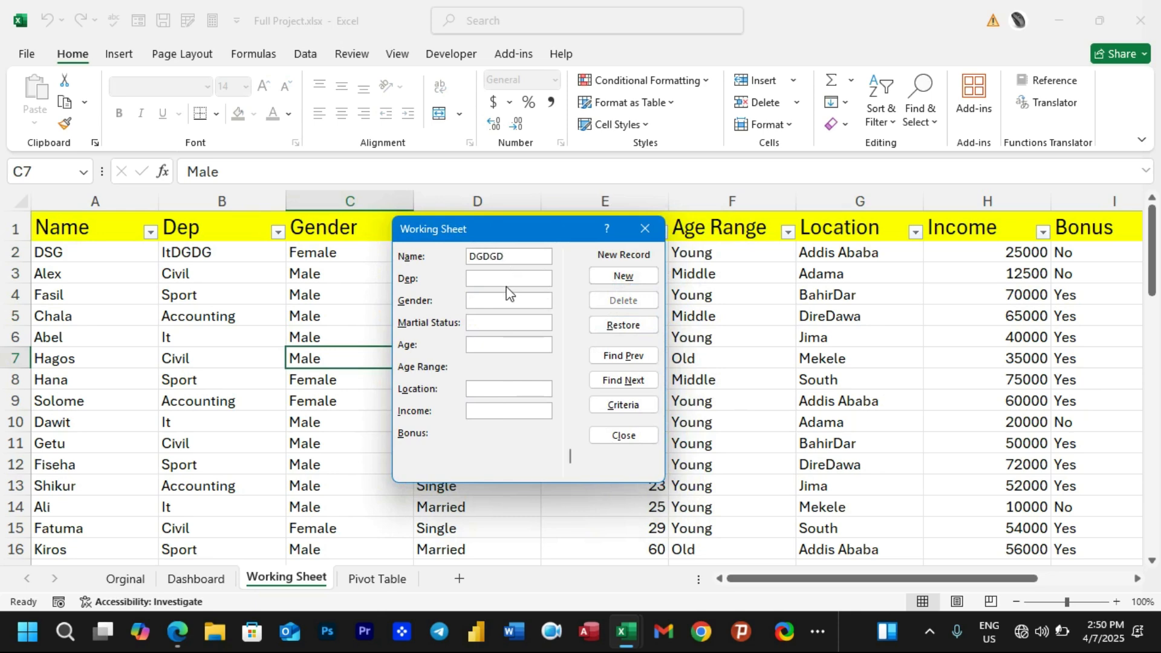
left_click(508, 280)
type("DGDG")
left_click(618, 277)
left_click(624, 435)
scroll(576, 441, "down", 18)
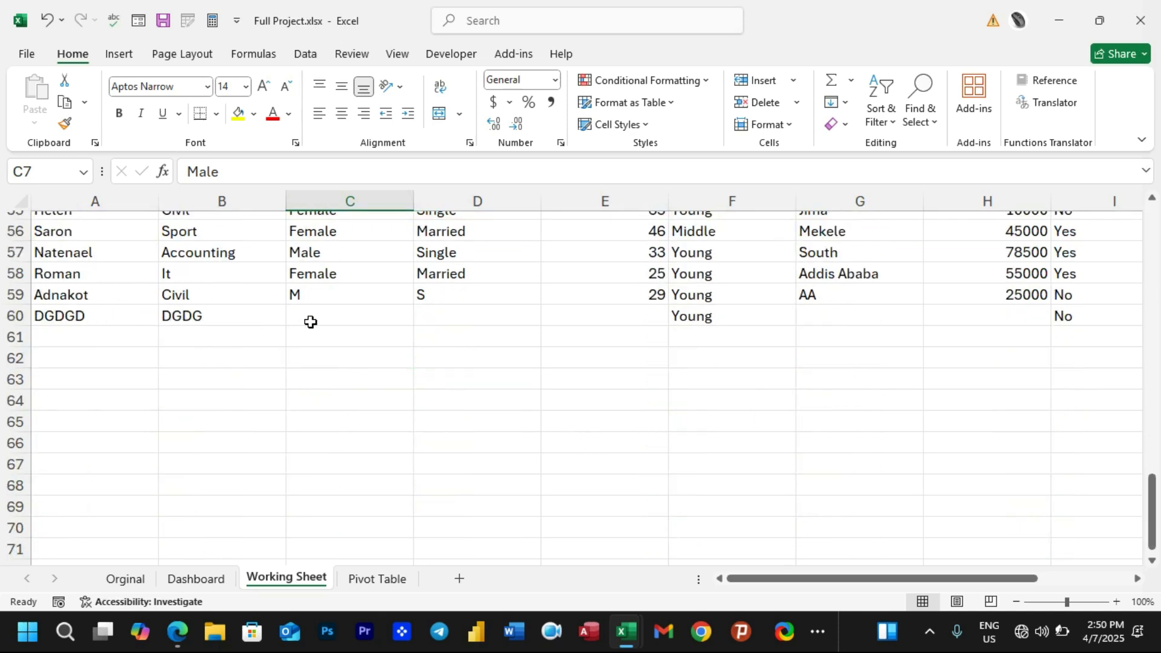
scroll(199, 321, "up", 18)
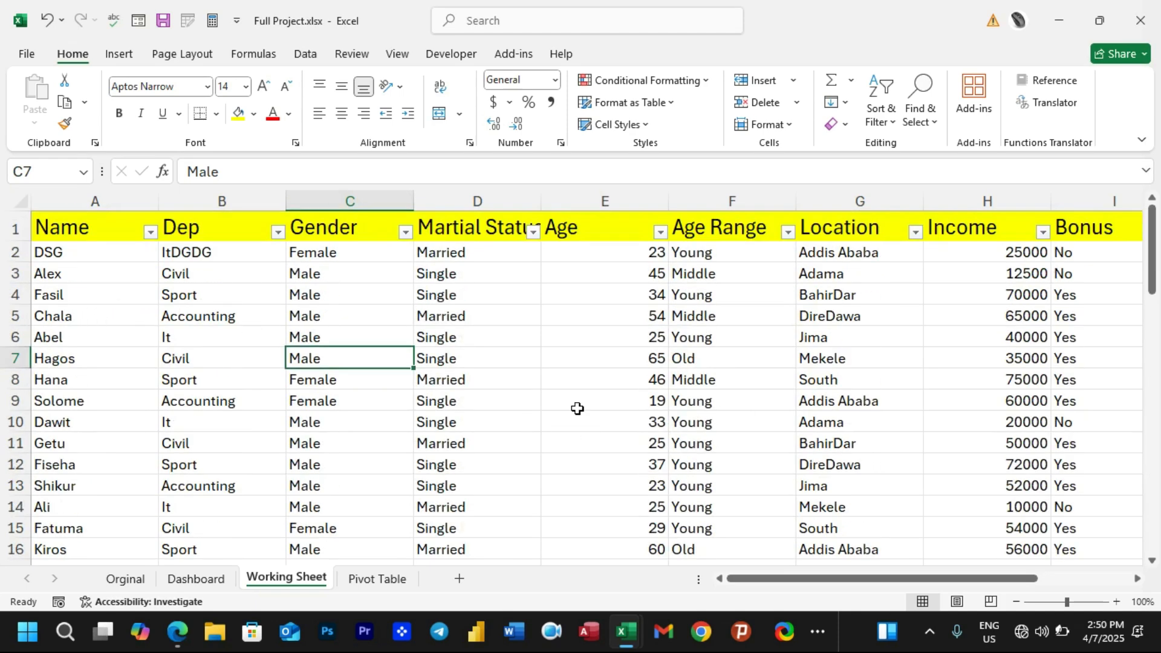